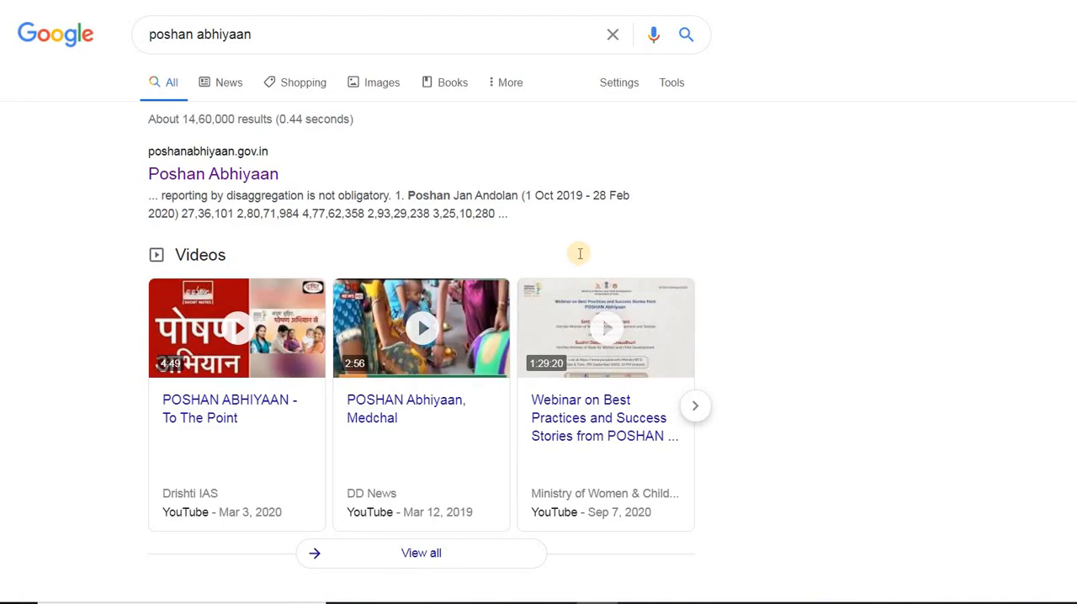
# Open the Poshan Abhiyaan website from the search results and go to its data entry login page.
pyautogui.click(248, 183)
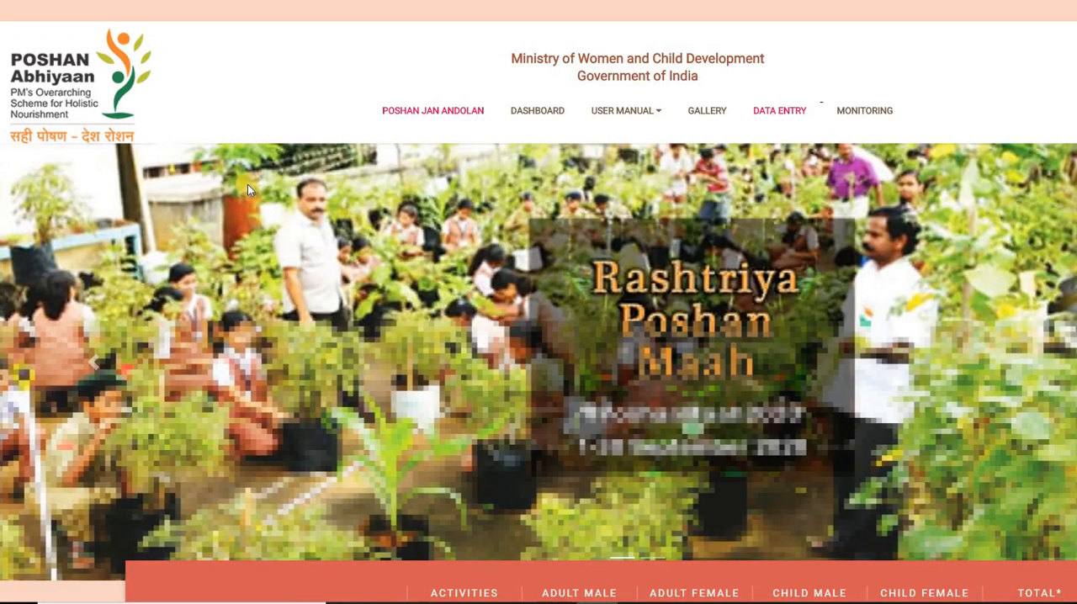
pyautogui.scroll(-6, 898, 313)
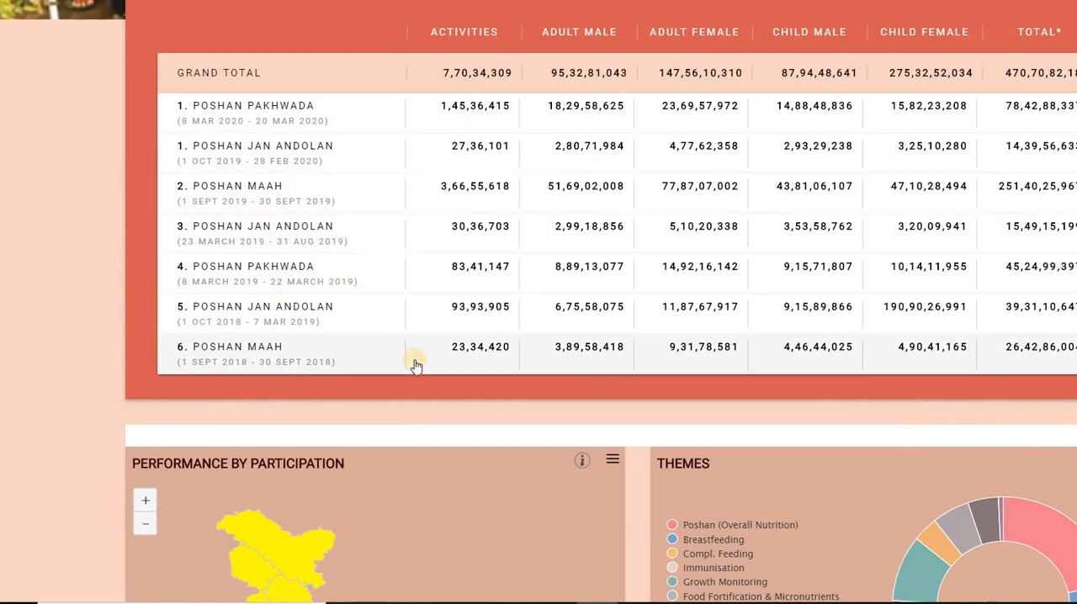
pyautogui.scroll(10, 416, 366)
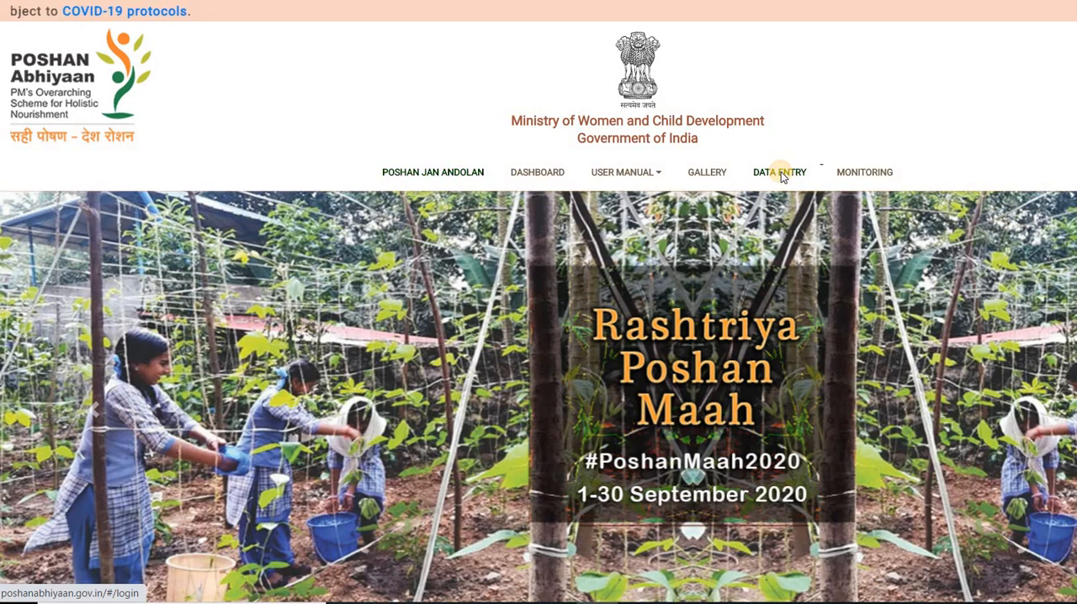
pyautogui.click(780, 173)
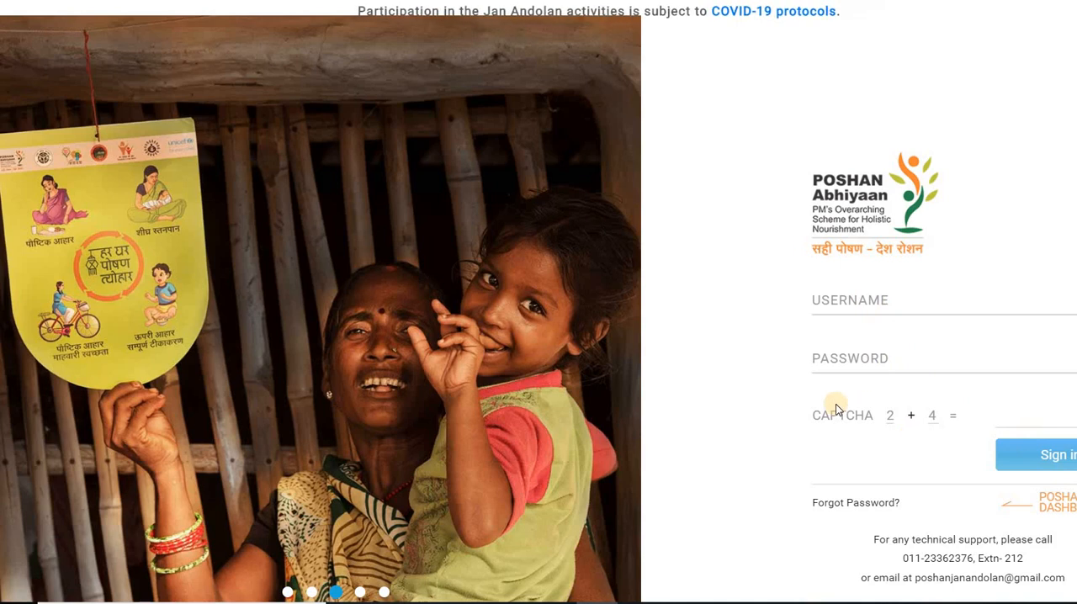
# Answer the login captcha's addition question and sign in to the data entry portal.
pyautogui.click(1036, 423)
pyautogui.click(1036, 423)
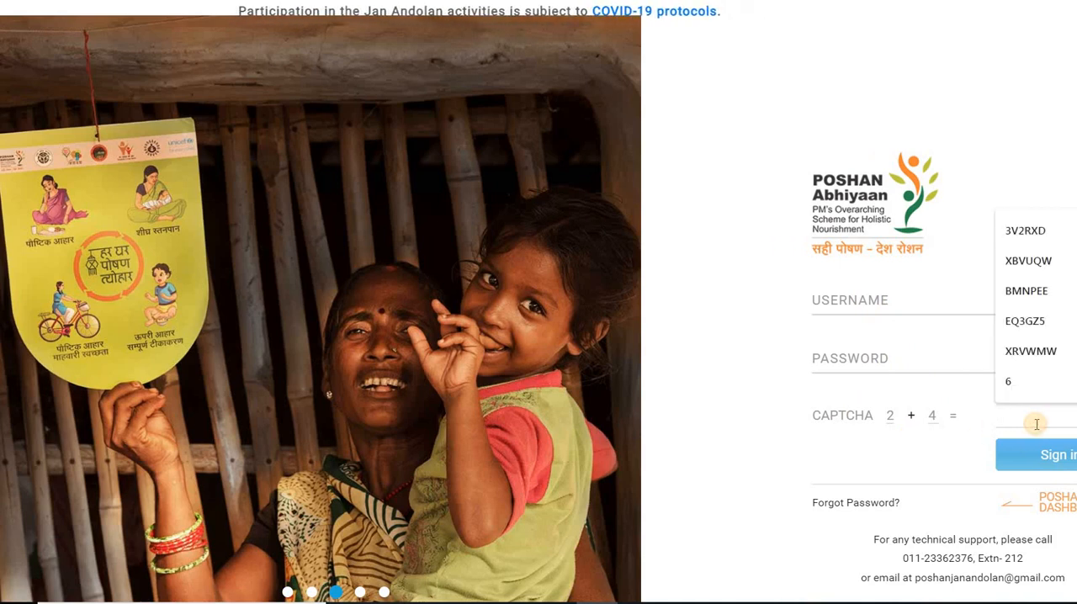
pyautogui.click(1016, 379)
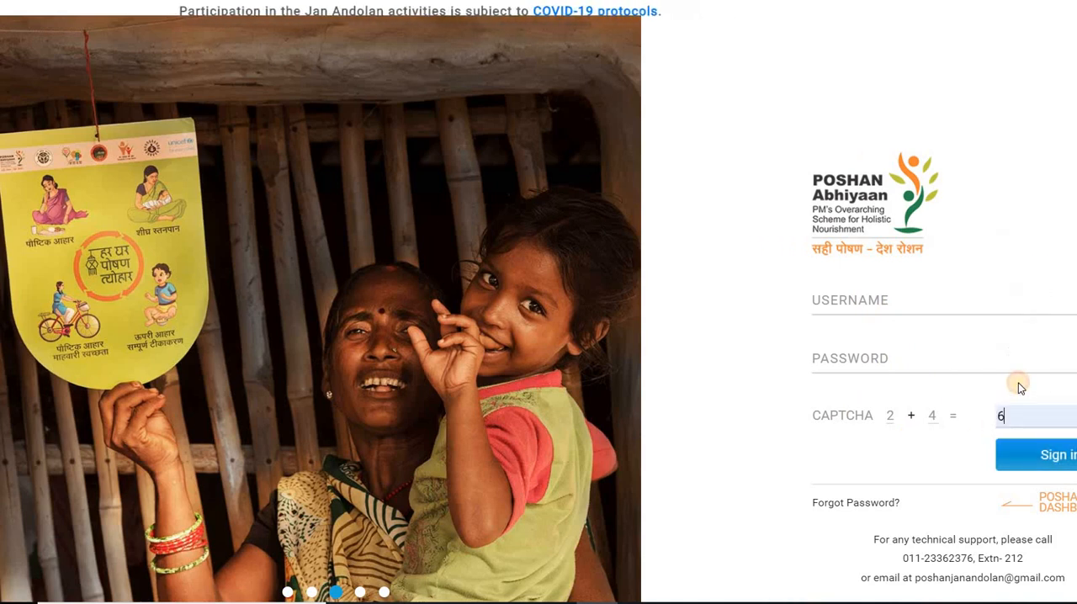
pyautogui.click(1063, 461)
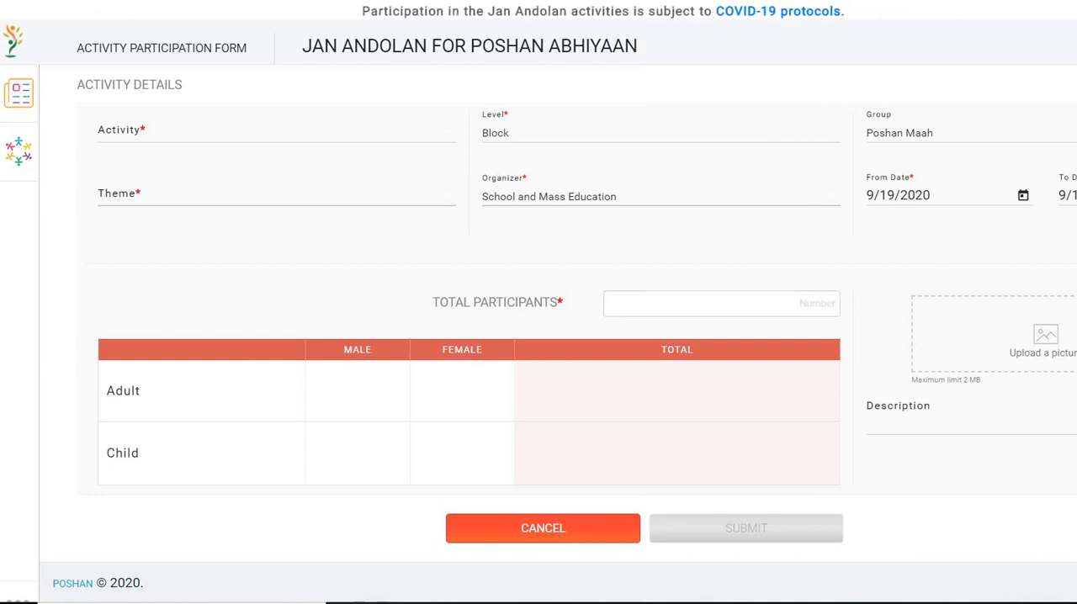
# Look through the available activity types, choose Other, and open the activity name for entry.
pyautogui.click(159, 132)
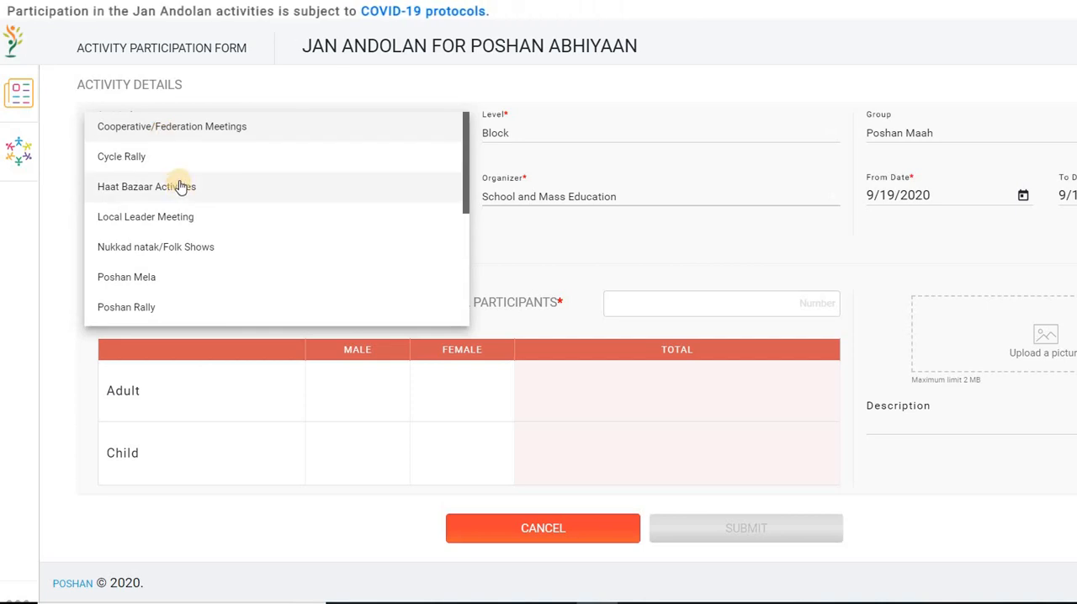
pyautogui.scroll(-3, 179, 187)
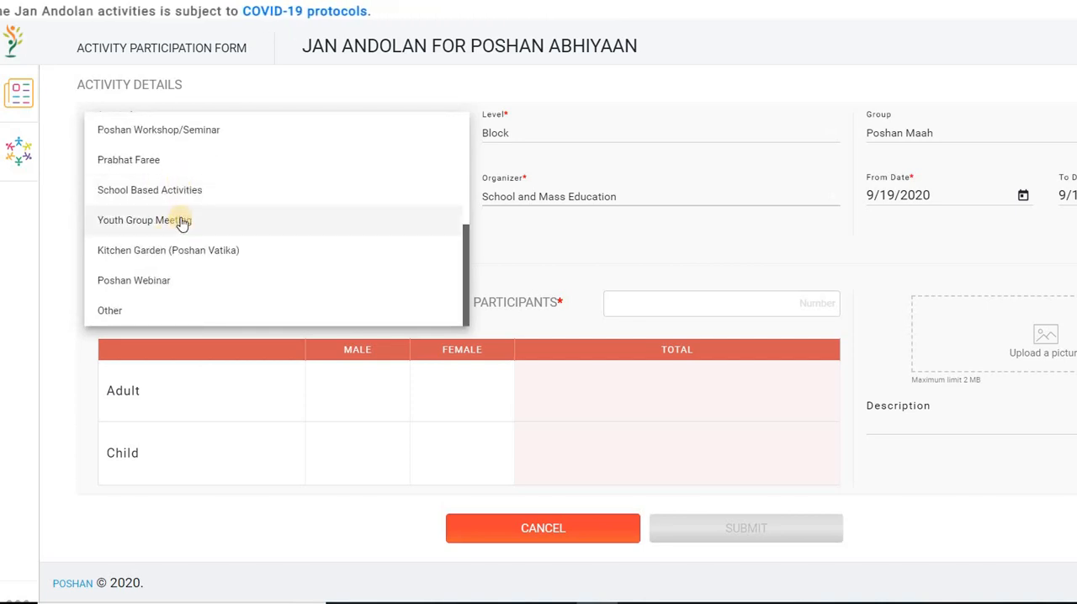
pyautogui.scroll(2, 181, 223)
pyautogui.scroll(-2, 181, 221)
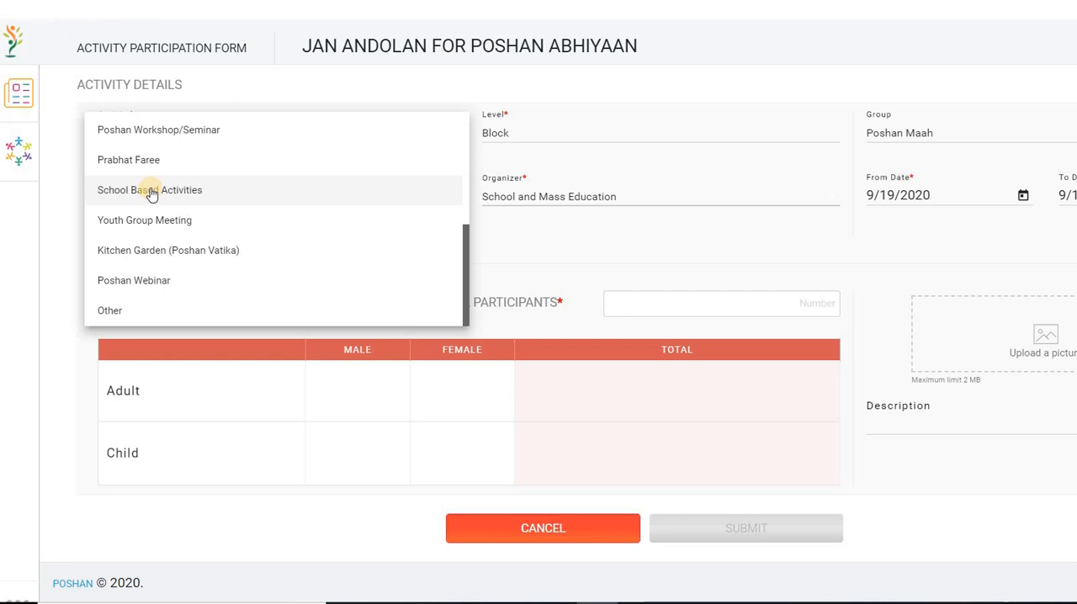
pyautogui.scroll(3, 169, 156)
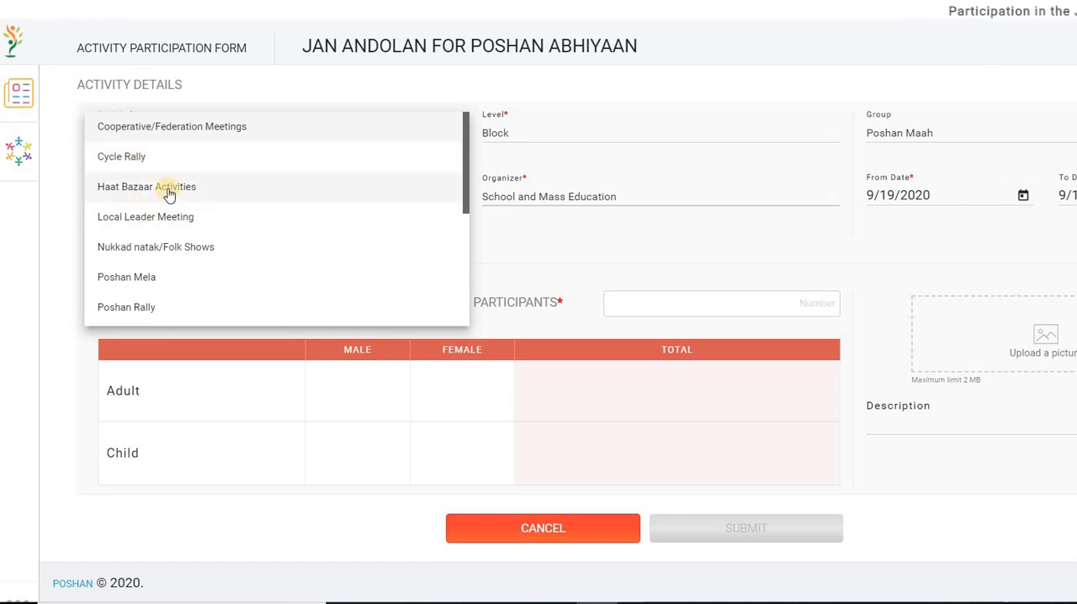
pyautogui.scroll(-5, 176, 198)
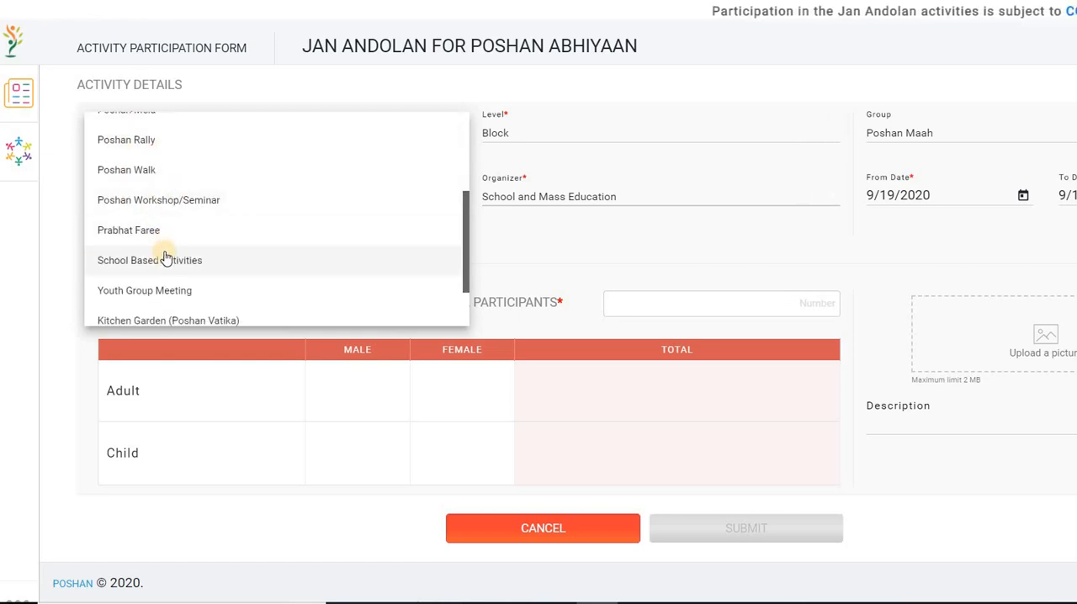
pyautogui.scroll(-2, 163, 252)
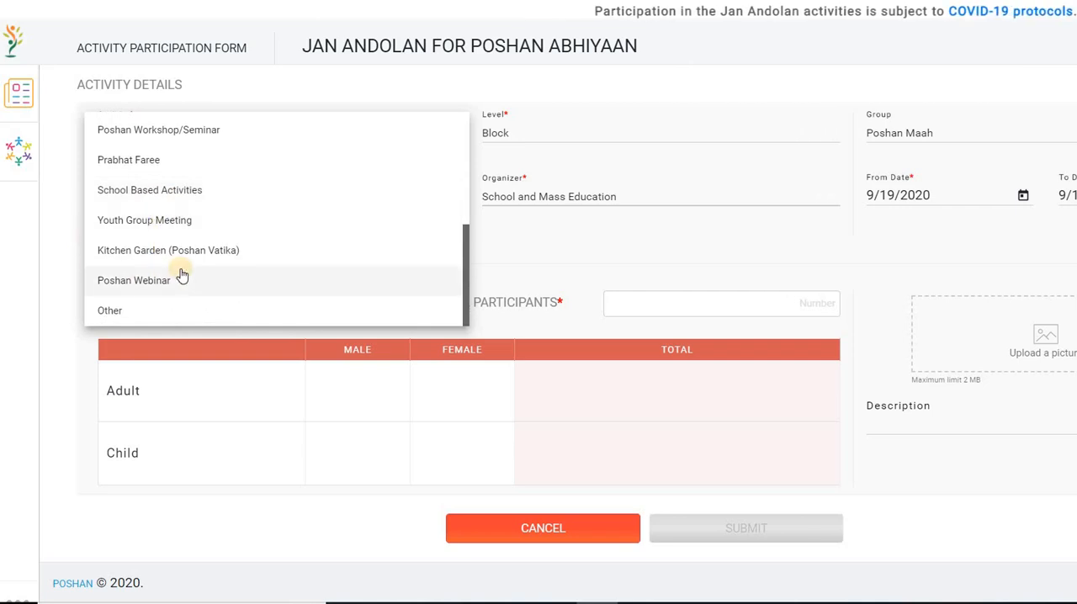
pyautogui.click(138, 311)
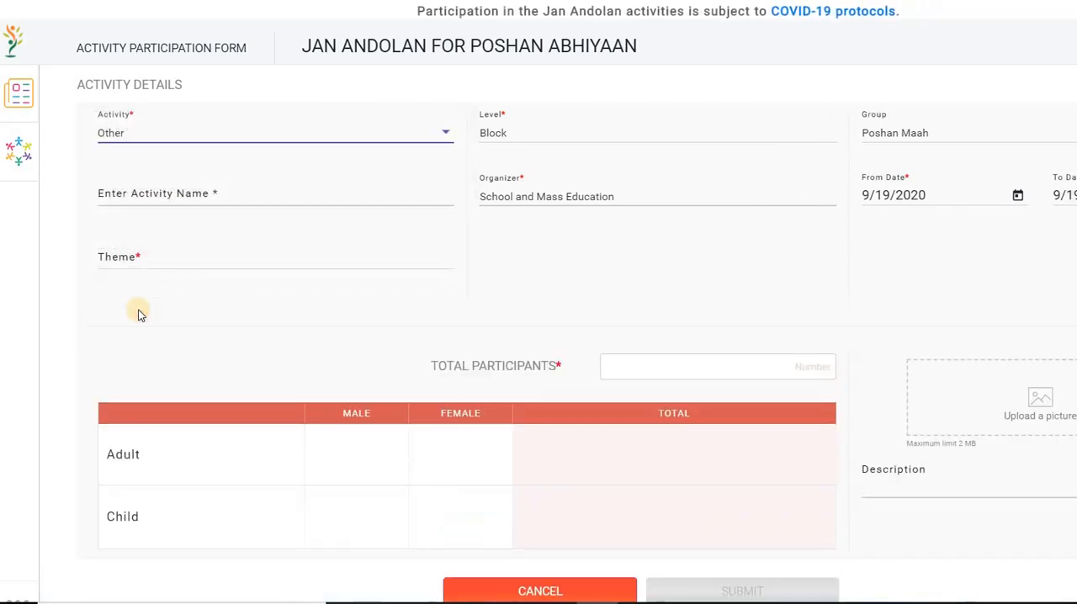
pyautogui.click(181, 190)
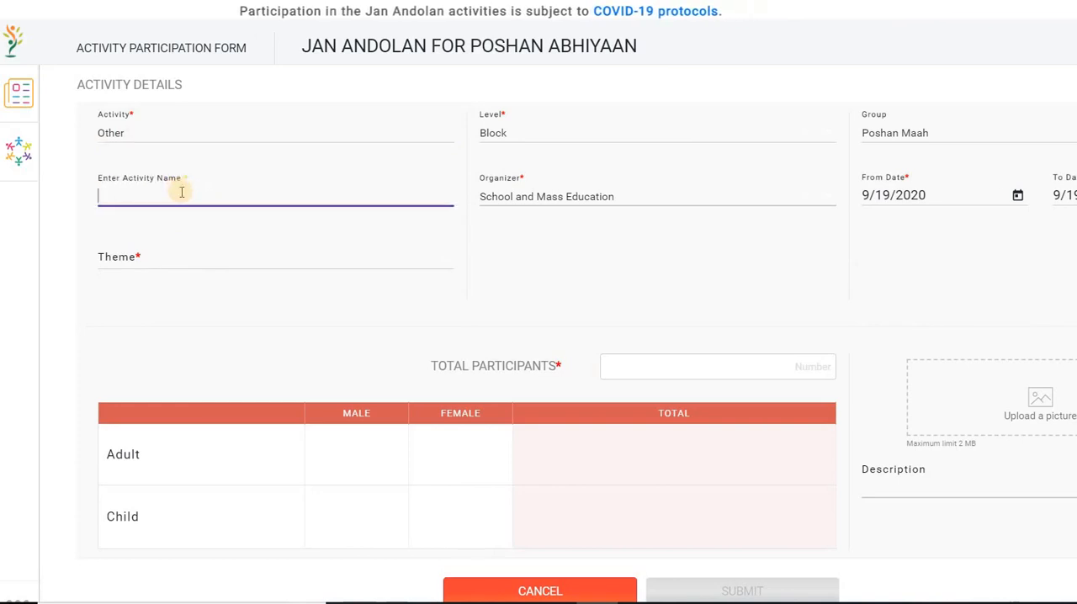
# Set the activity to School Based Activities and check the available Level options.
pyautogui.click(214, 133)
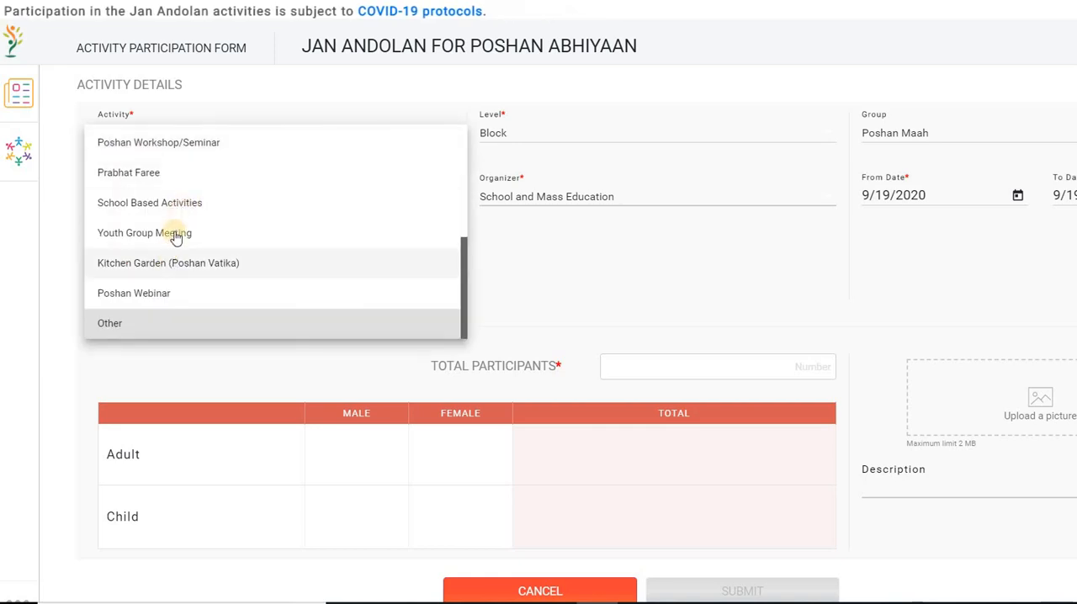
pyautogui.click(188, 207)
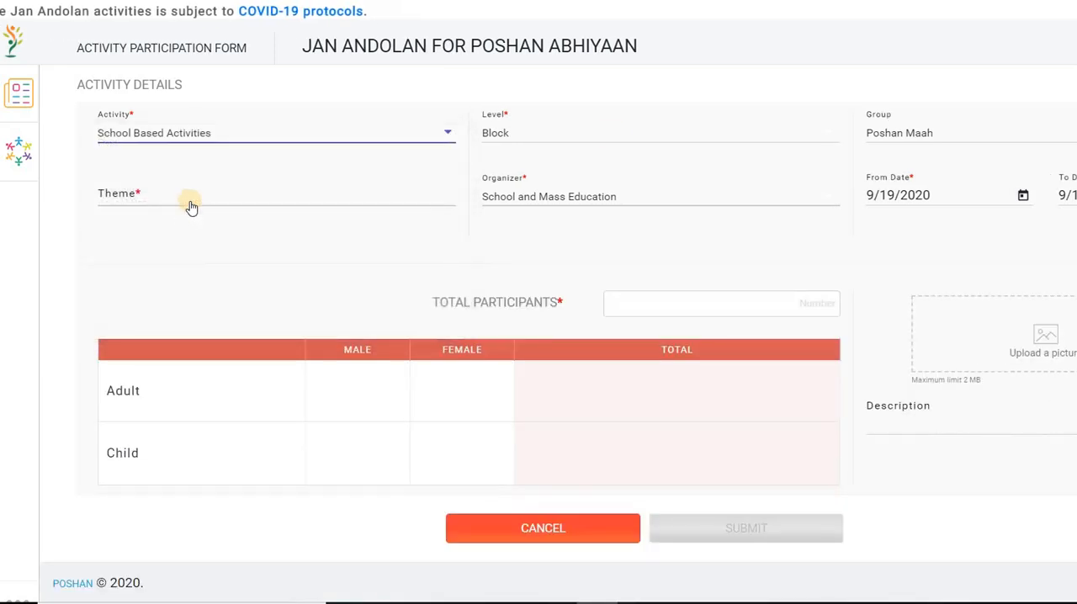
pyautogui.click(516, 135)
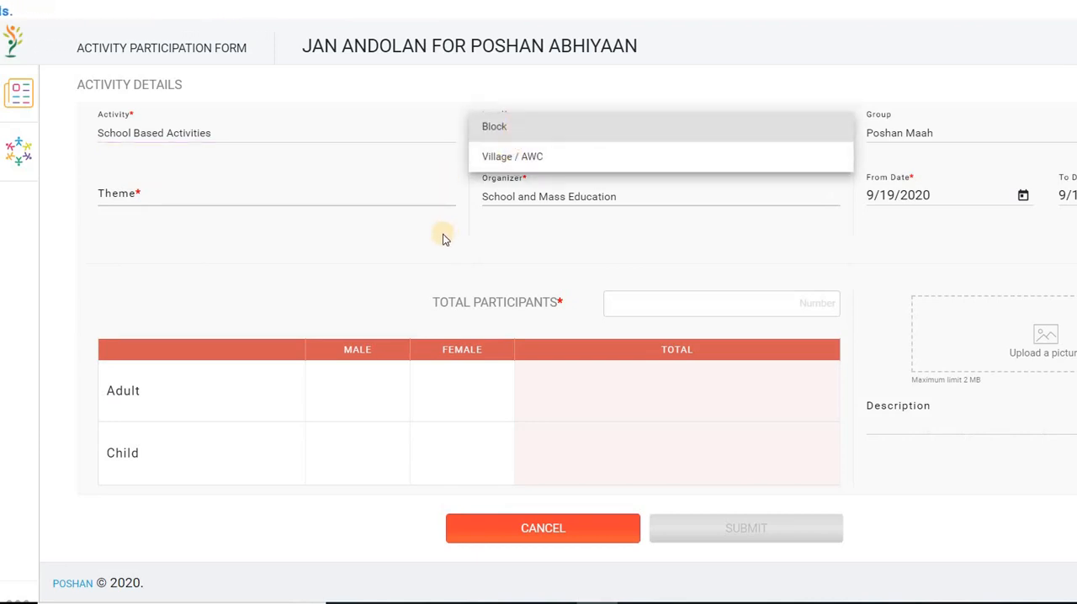
pyautogui.click(237, 196)
# Select Poshan (Overall Nutrition) as the theme and check the available organizer options.
pyautogui.click(236, 198)
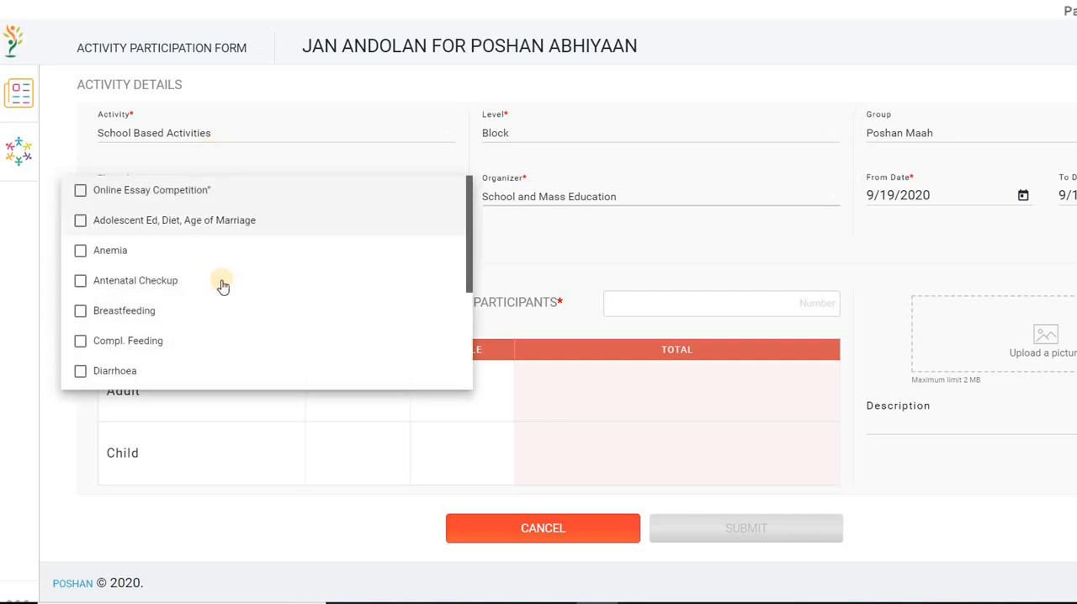
pyautogui.scroll(-1, 223, 286)
pyautogui.scroll(1, 221, 281)
pyautogui.scroll(-2, 221, 281)
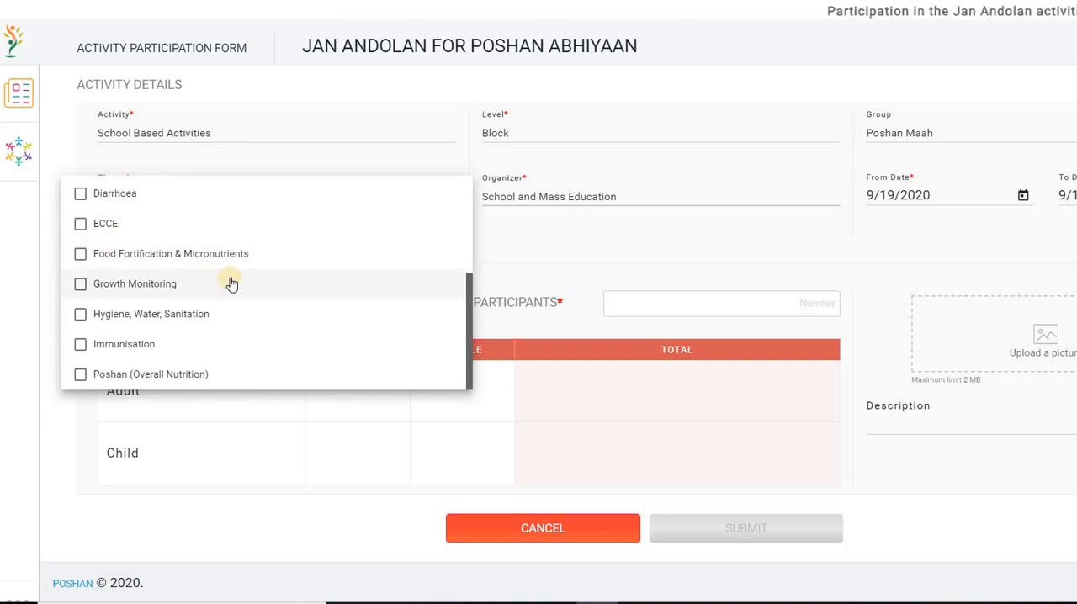
pyautogui.scroll(2, 231, 280)
pyautogui.scroll(-2, 231, 280)
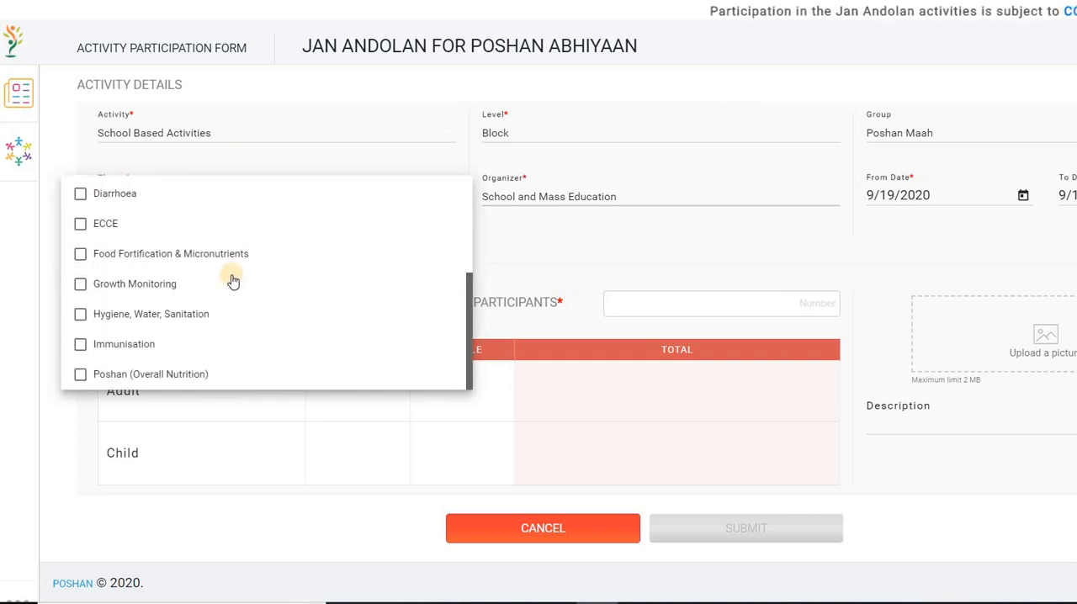
pyautogui.click(181, 377)
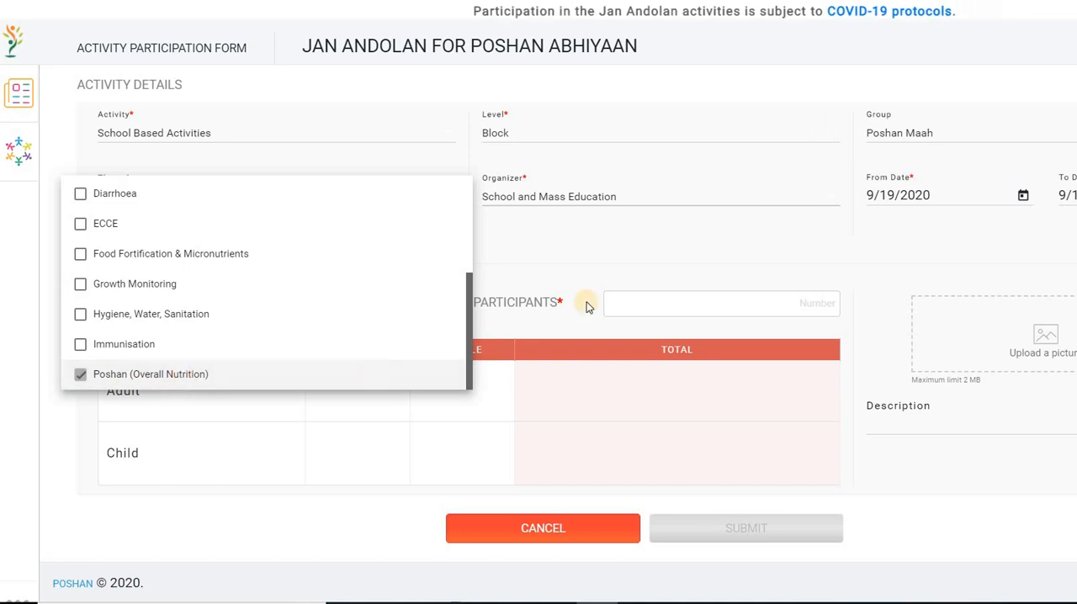
pyautogui.click(547, 248)
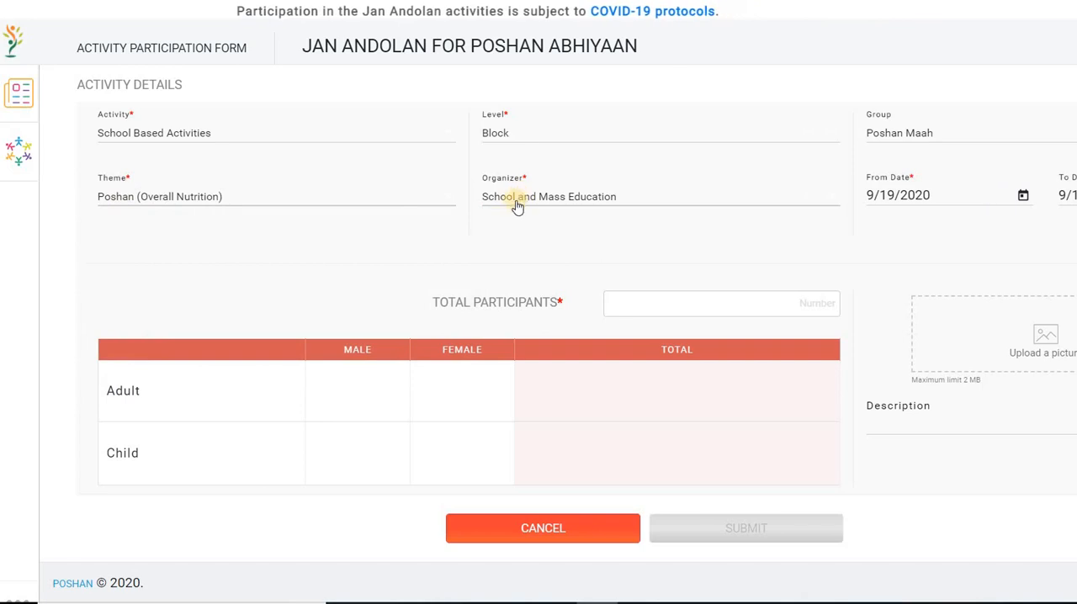
pyautogui.click(557, 203)
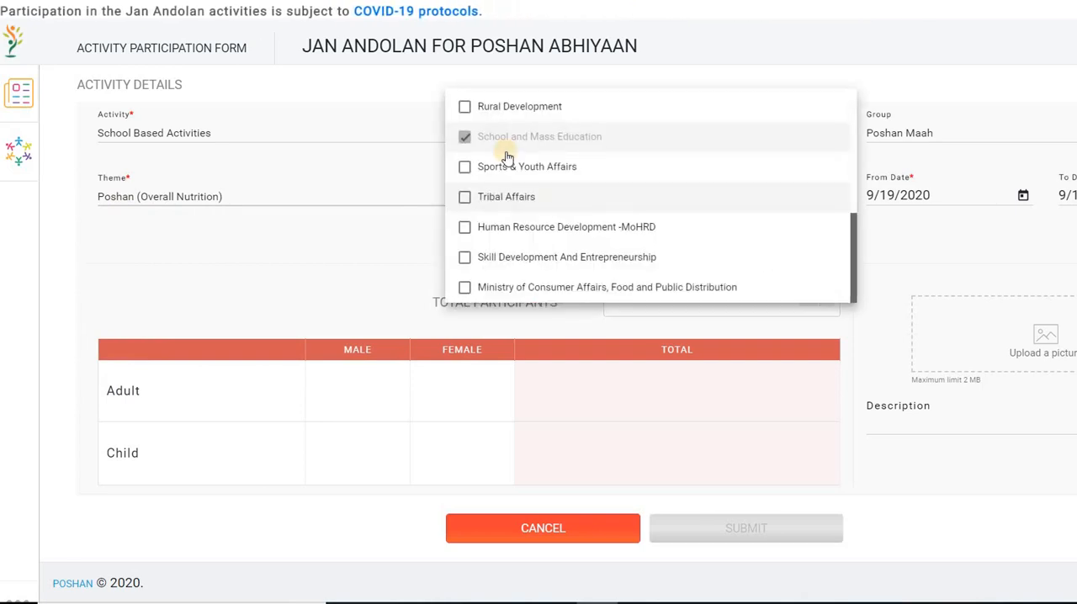
pyautogui.click(347, 234)
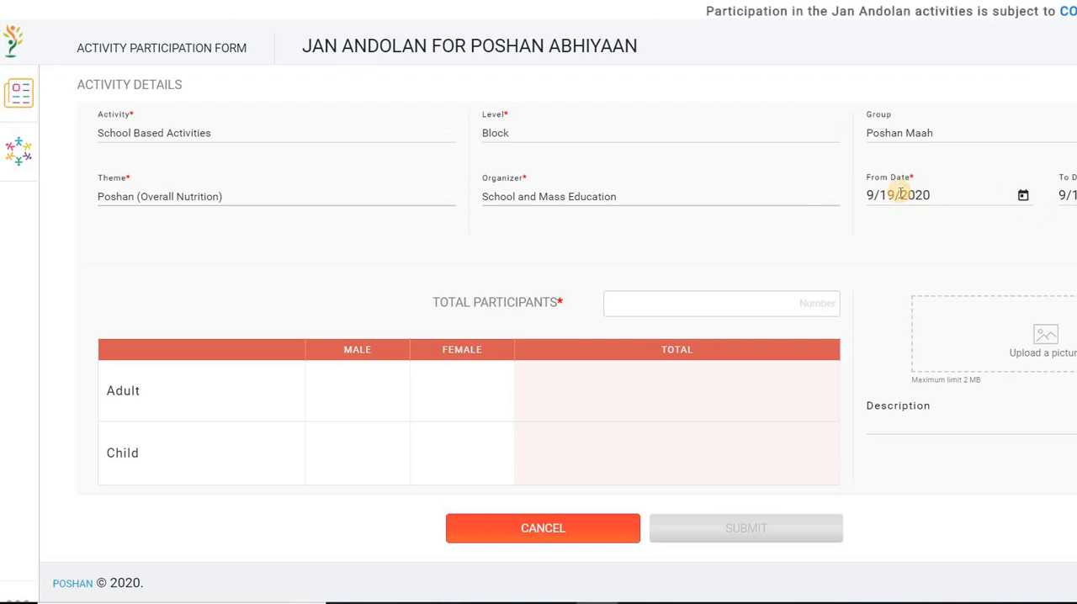
# Set the From Date to 9/18/2020 and enter 15 total participants, with 10 adult females and 5 female children.
pyautogui.click(1023, 195)
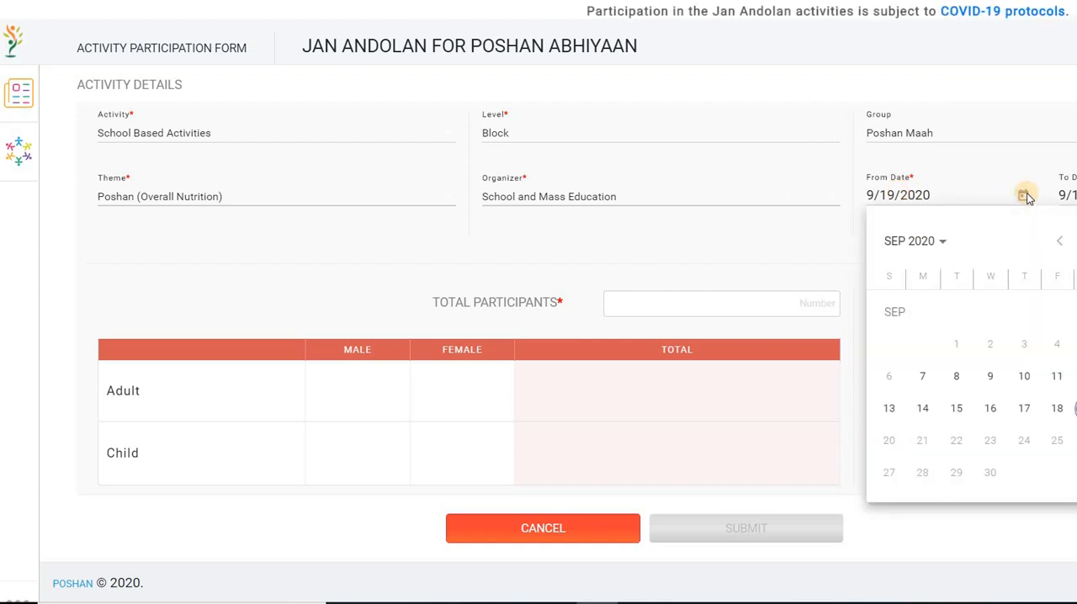
pyautogui.click(1057, 409)
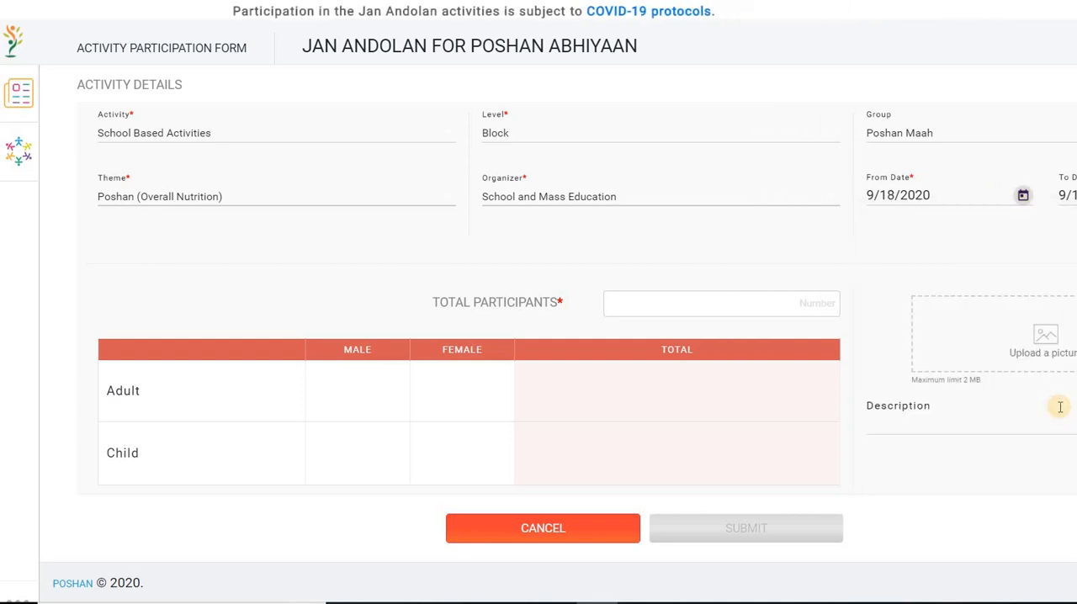
pyautogui.click(692, 305)
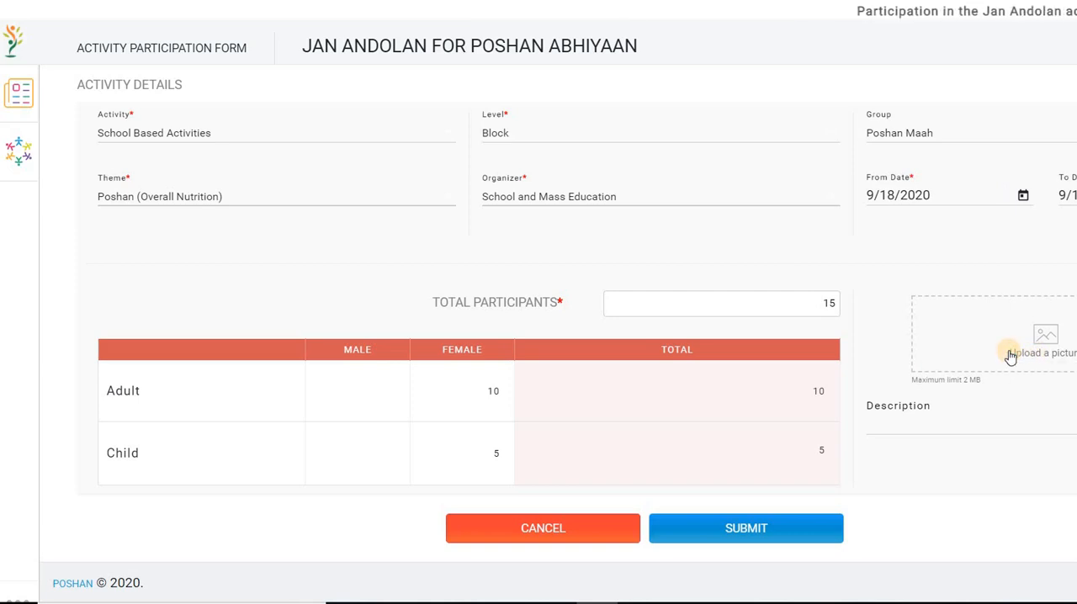
# Upload the picture "WhatsApp Image 2020-09-18 at 12.50.09 PM" from the Downloads folder.
pyautogui.click(1011, 354)
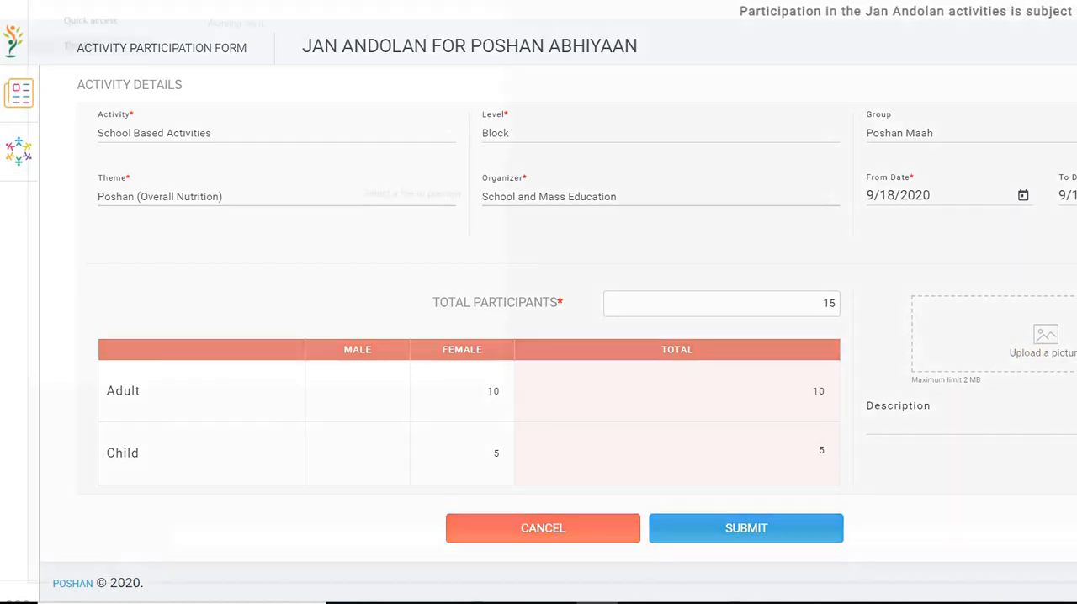
pyautogui.click(99, 57)
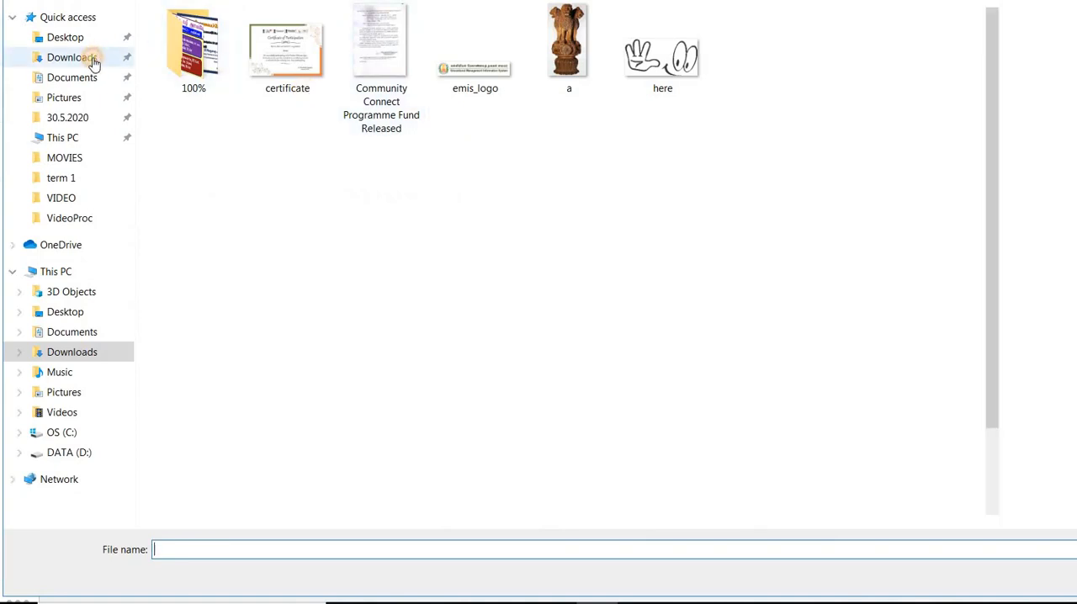
pyautogui.click(465, 93)
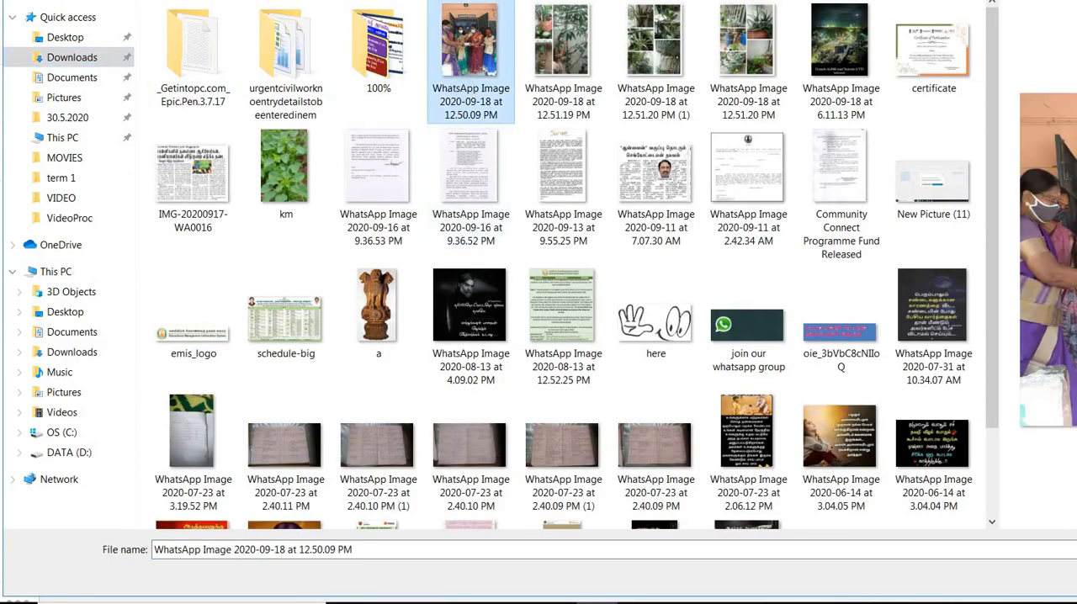
pyautogui.press('Return')
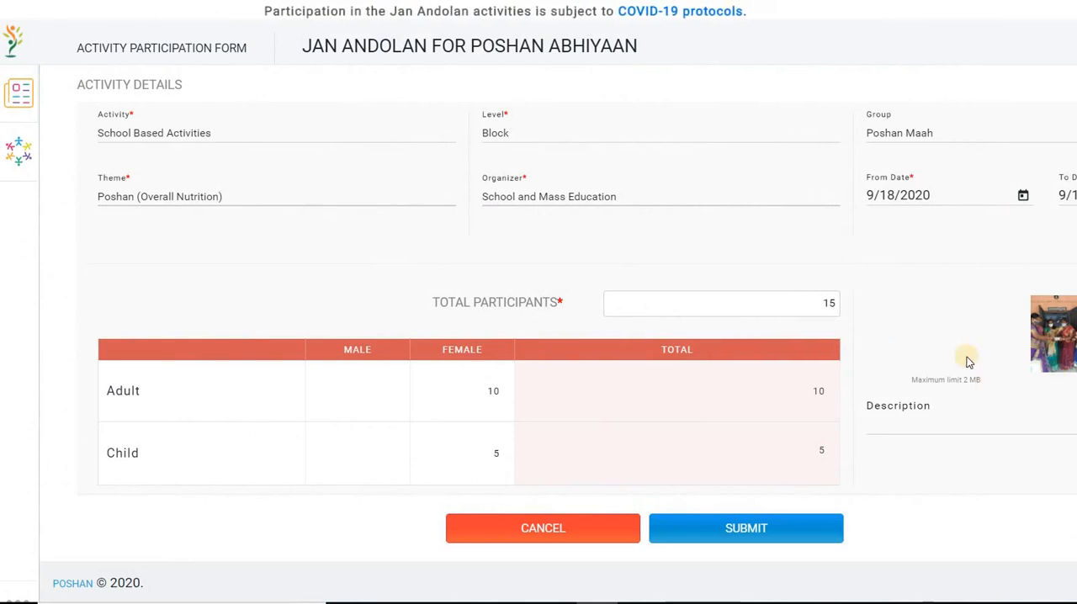
# Enter "distribution of health food" as the activity description.
pyautogui.click(935, 415)
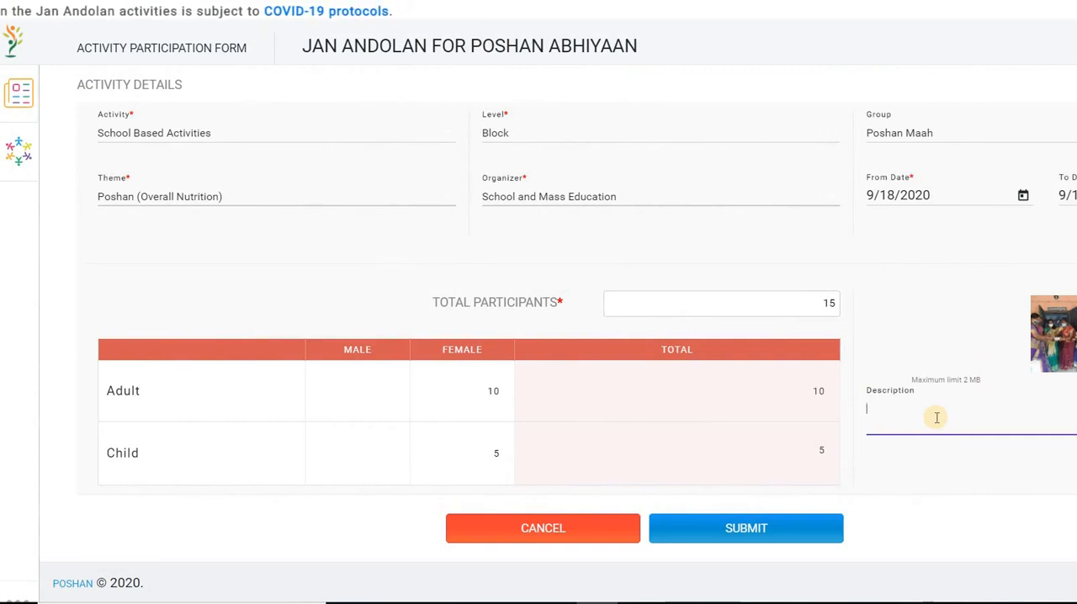
pyautogui.write('distri')
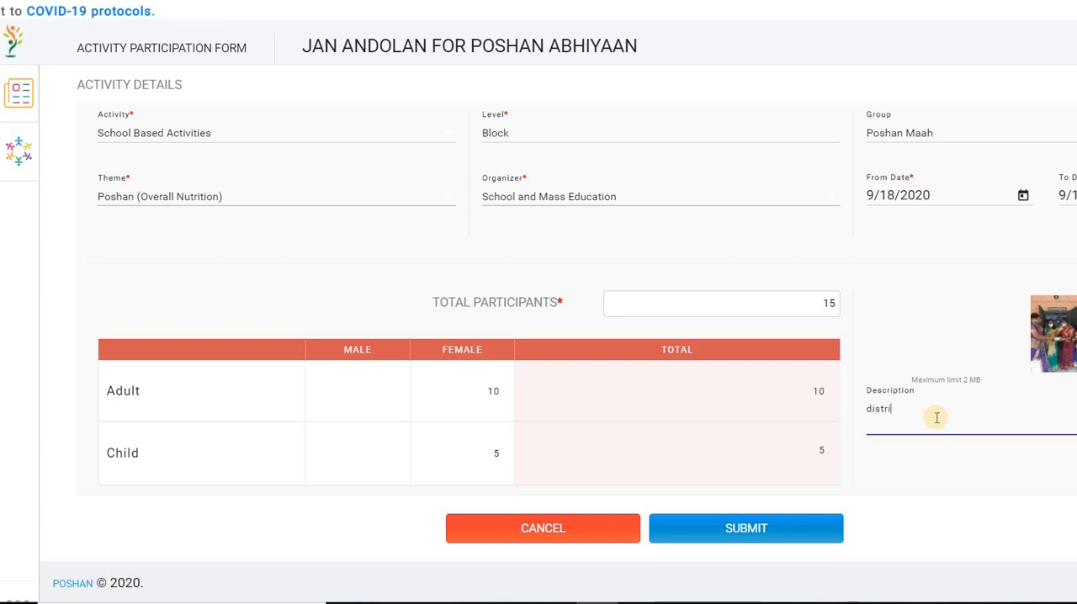
pyautogui.write('butio')
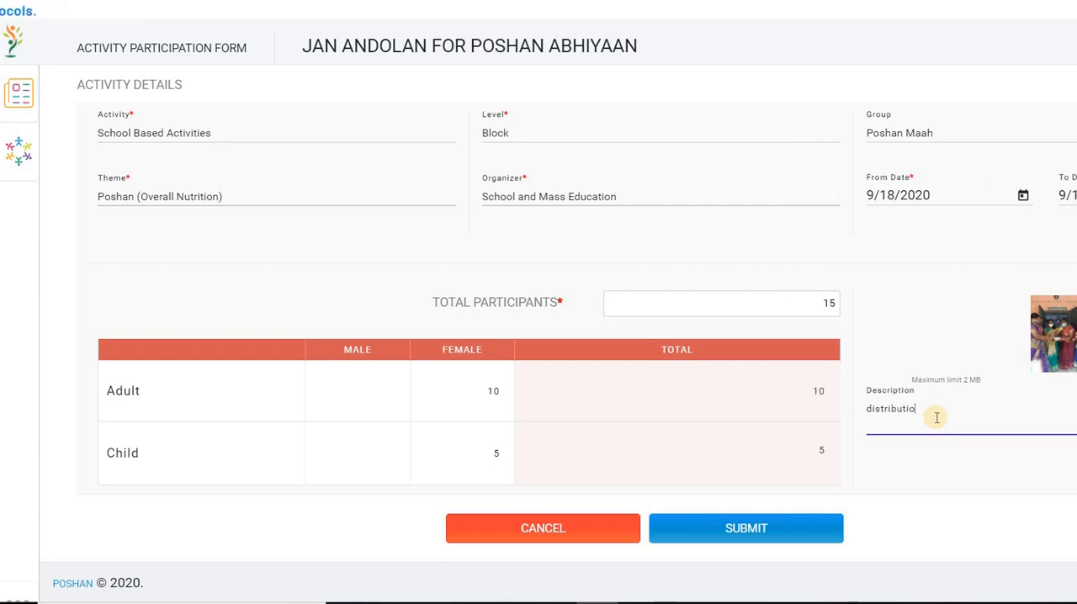
pyautogui.write('n of health food')
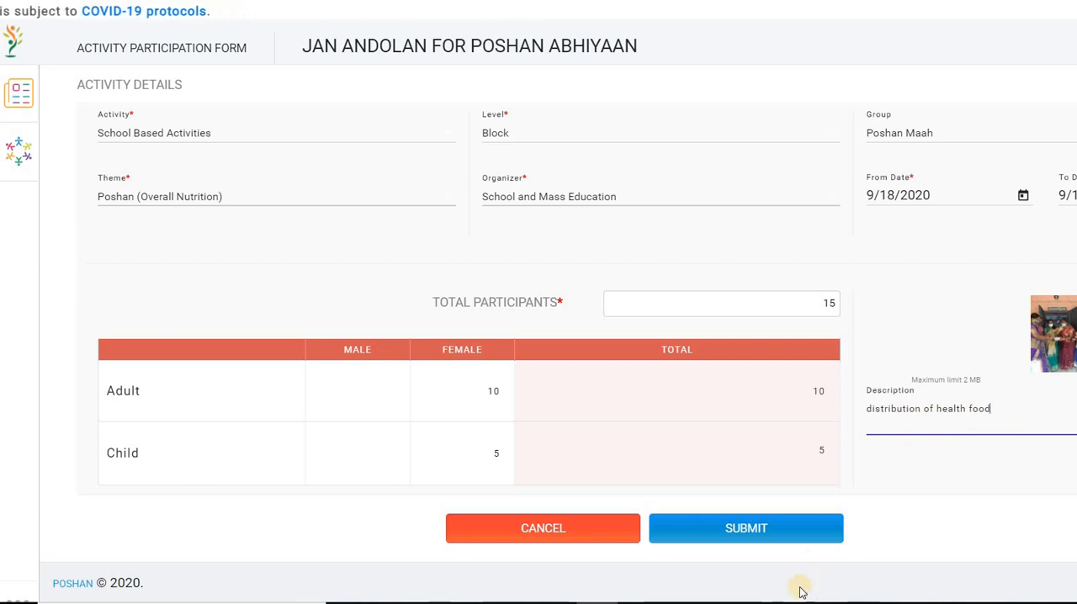
# Submit the activity participation form and choose to add another activity.
pyautogui.click(748, 531)
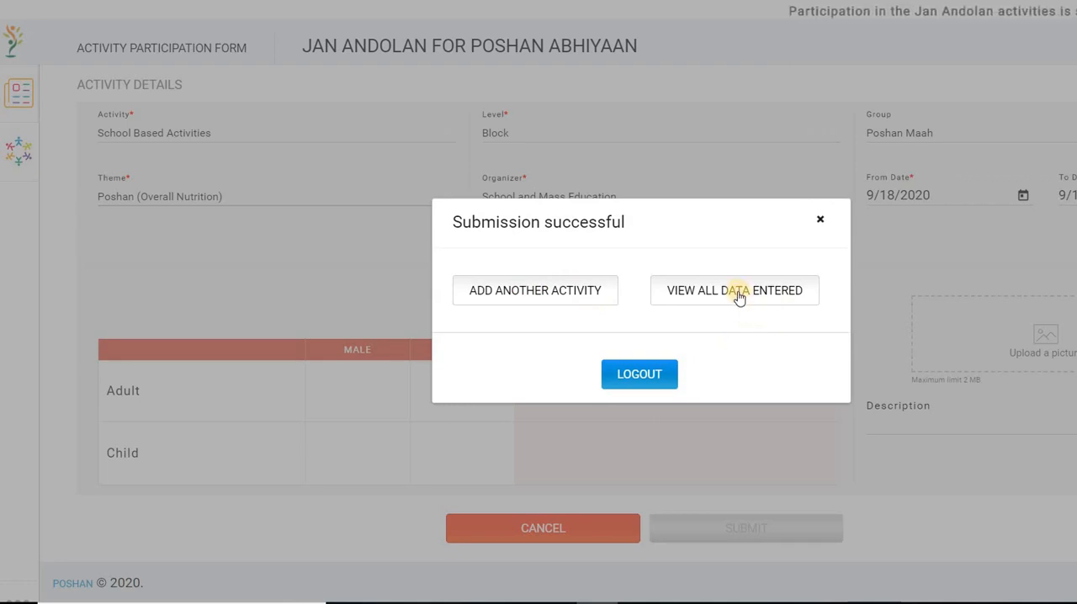
pyautogui.click(542, 298)
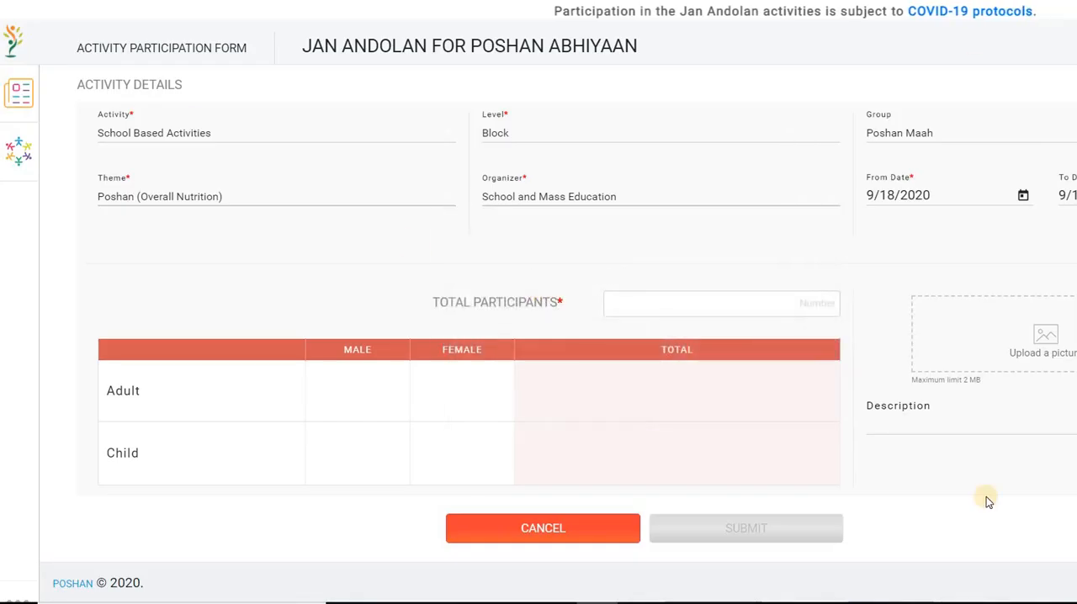